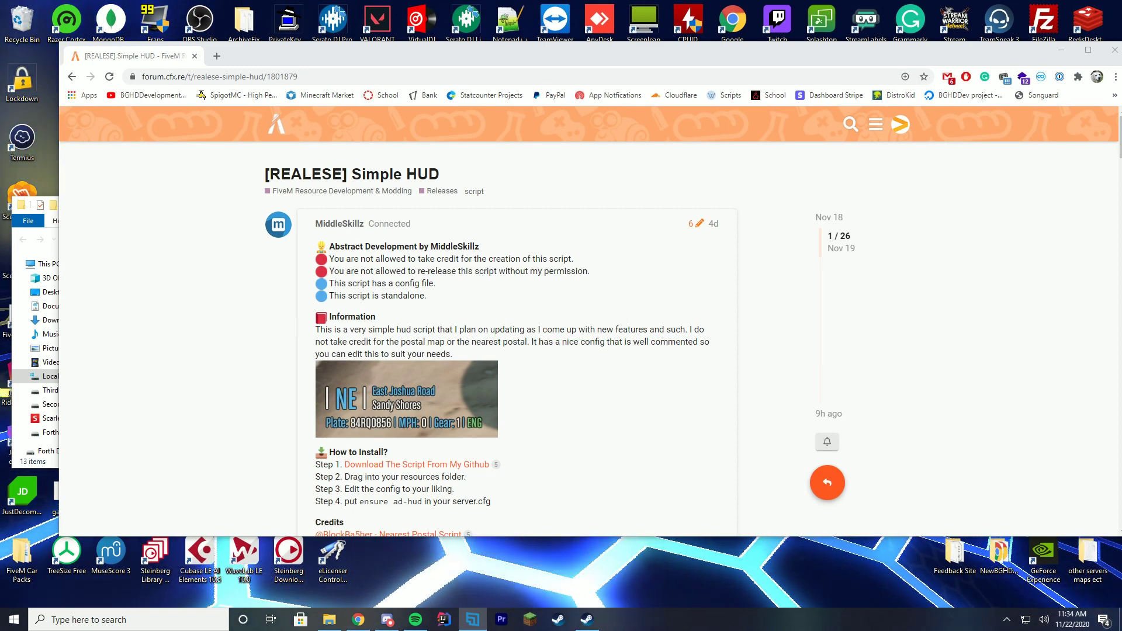
# - Download ad-hud-1.2.zip from the ad-hud v1.2 Optimization Update release on GitHub
pyautogui.scroll(-2, 408, 346)
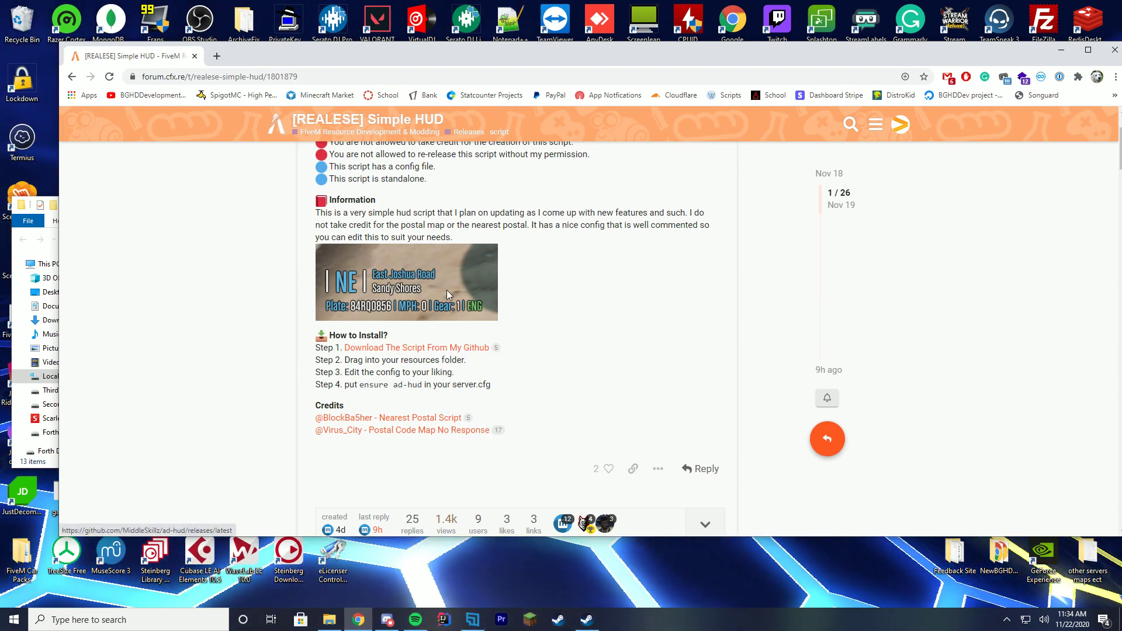
pyautogui.click(458, 351)
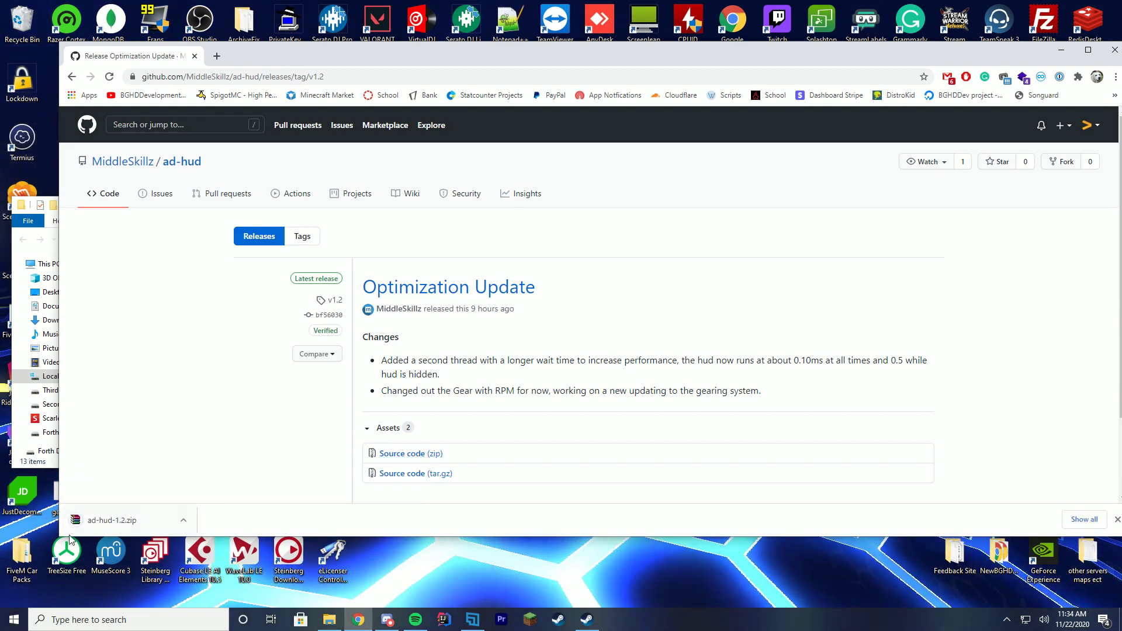
# - Open ad-hud-1.2.zip in WinRAR next to Explorer showing C:\FiveM\server-data\resources
pyautogui.click(120, 520)
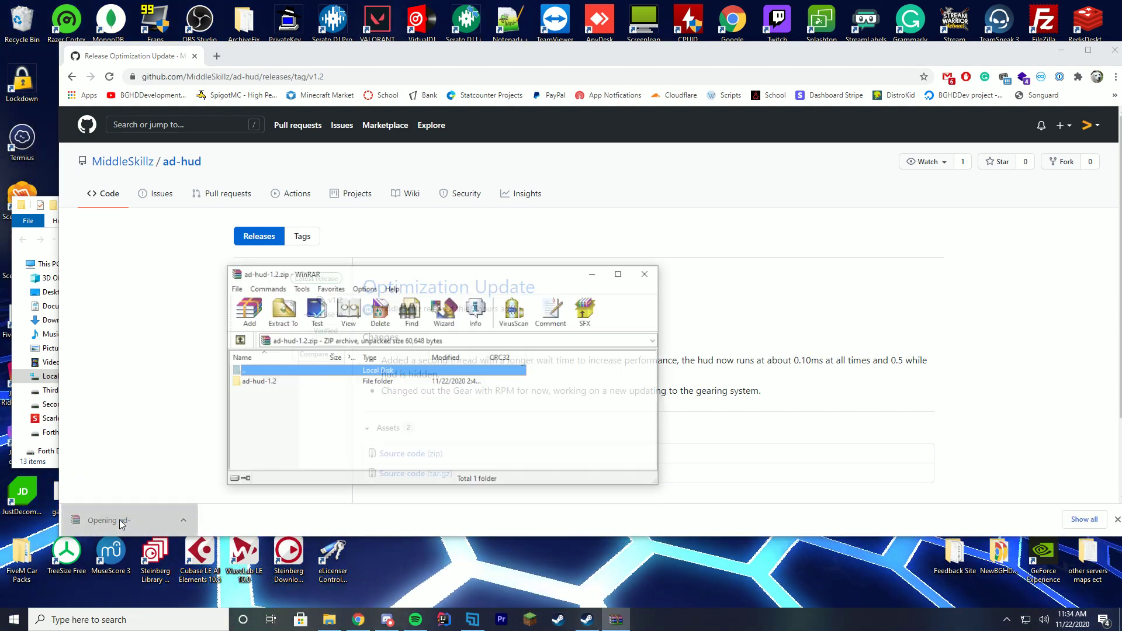
pyautogui.moveTo(355, 269); pyautogui.dragTo(723, 220)
pyautogui.click(1062, 51)
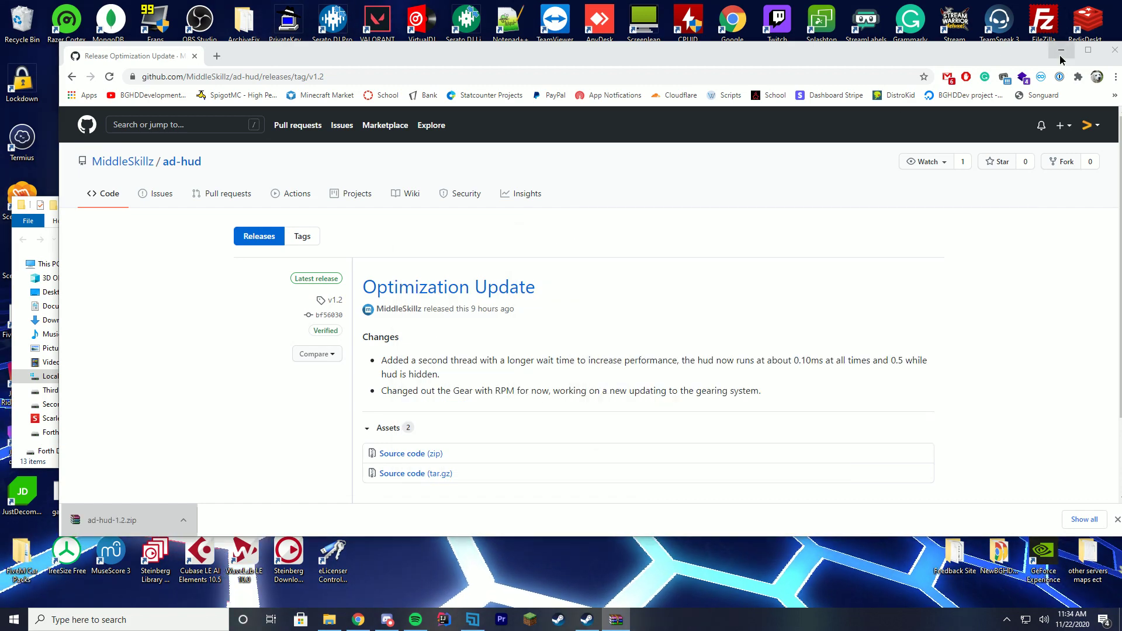
pyautogui.moveTo(256, 209); pyautogui.dragTo(307, 174)
pyautogui.doubleClick(205, 265)
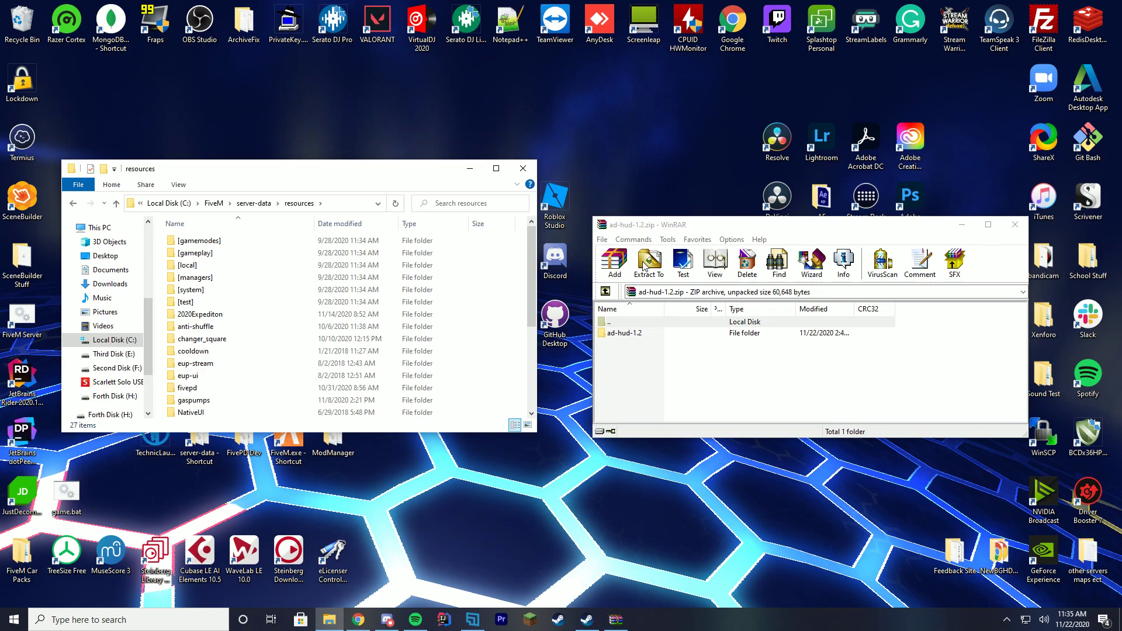
# - Extract the ad-hud-1.2 folder from the archive into the resources folder
pyautogui.click(627, 333)
pyautogui.doubleClick(627, 333)
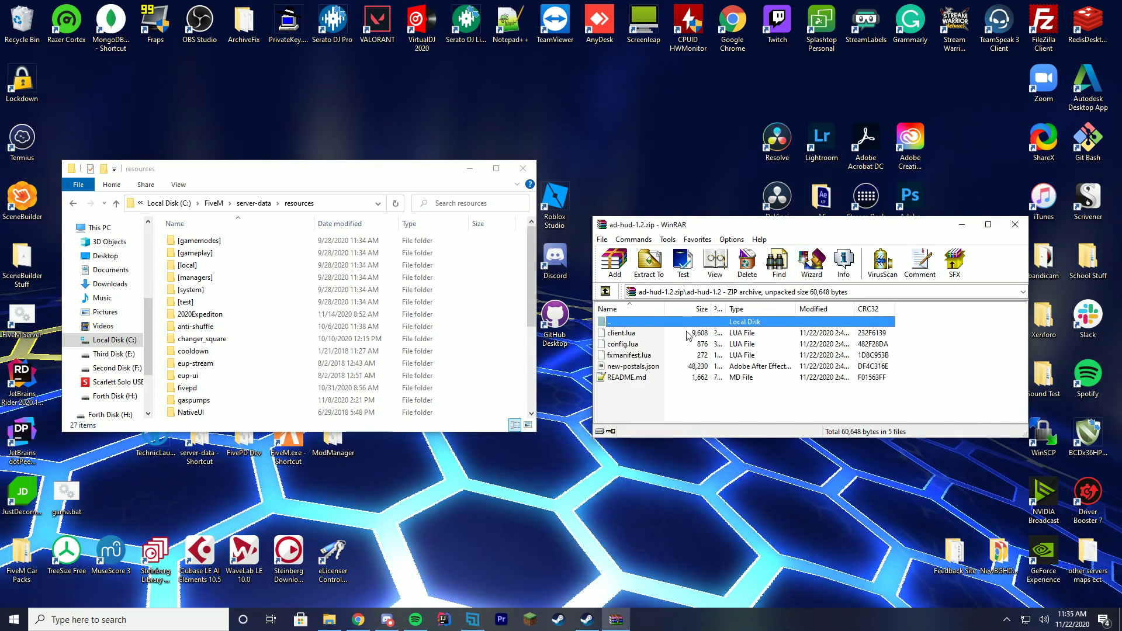
pyautogui.doubleClick(630, 322)
pyautogui.moveTo(628, 333); pyautogui.dragTo(478, 356)
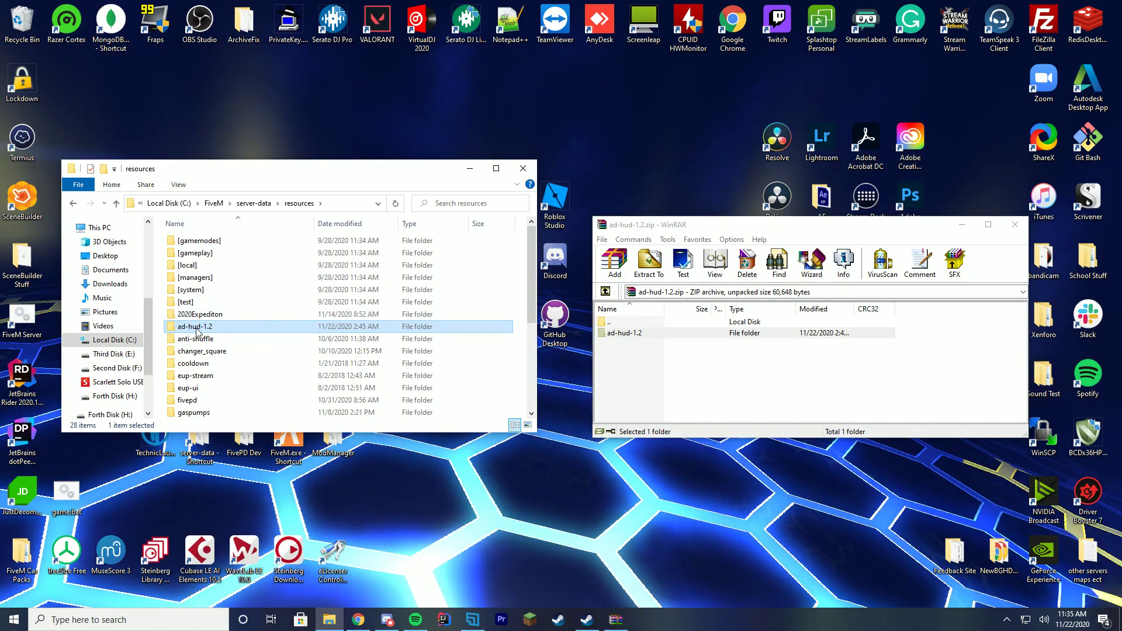
# - Copy the folder name ad-hud-1.2 and go back up to server-data
pyautogui.rightClick(198, 327)
pyautogui.click(39, 582)
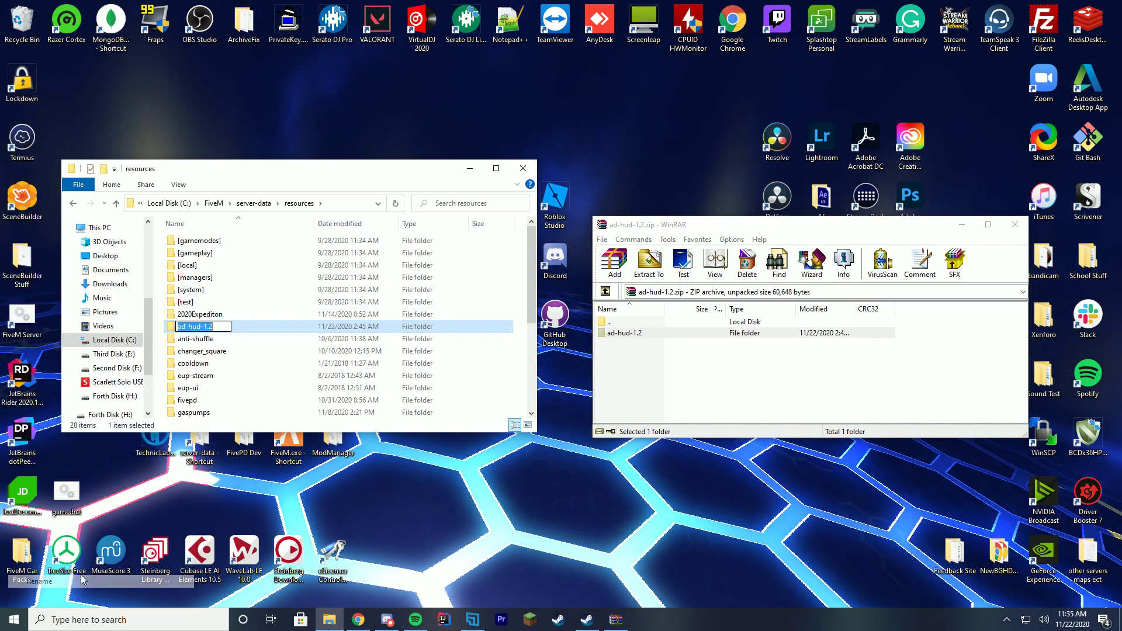
pyautogui.rightClick(217, 331)
pyautogui.click(94, 363)
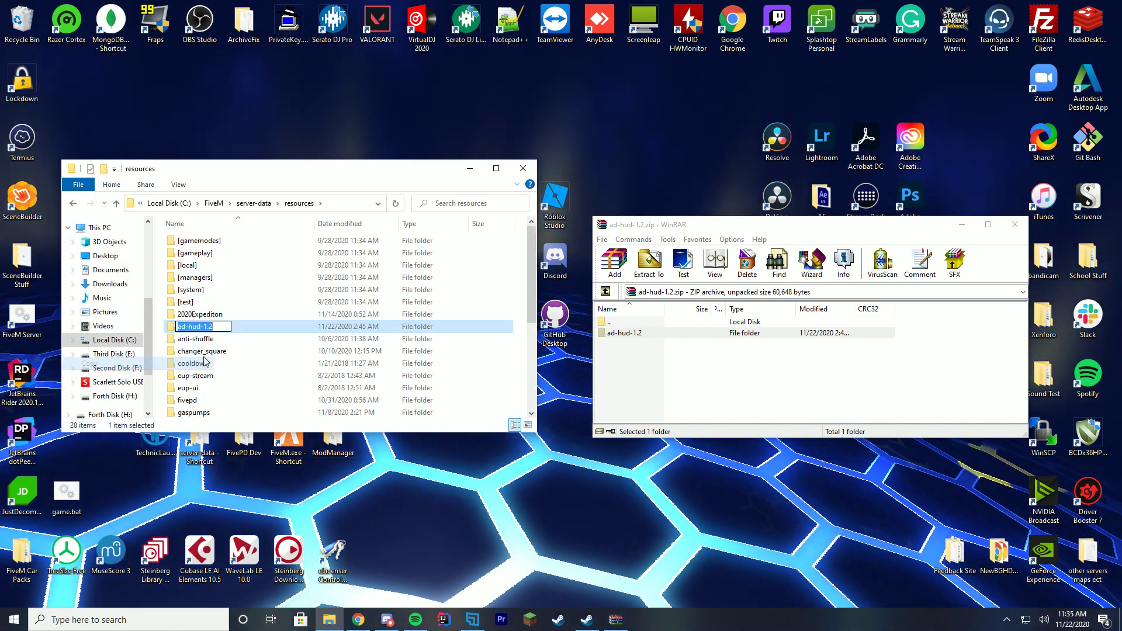
pyautogui.click(263, 326)
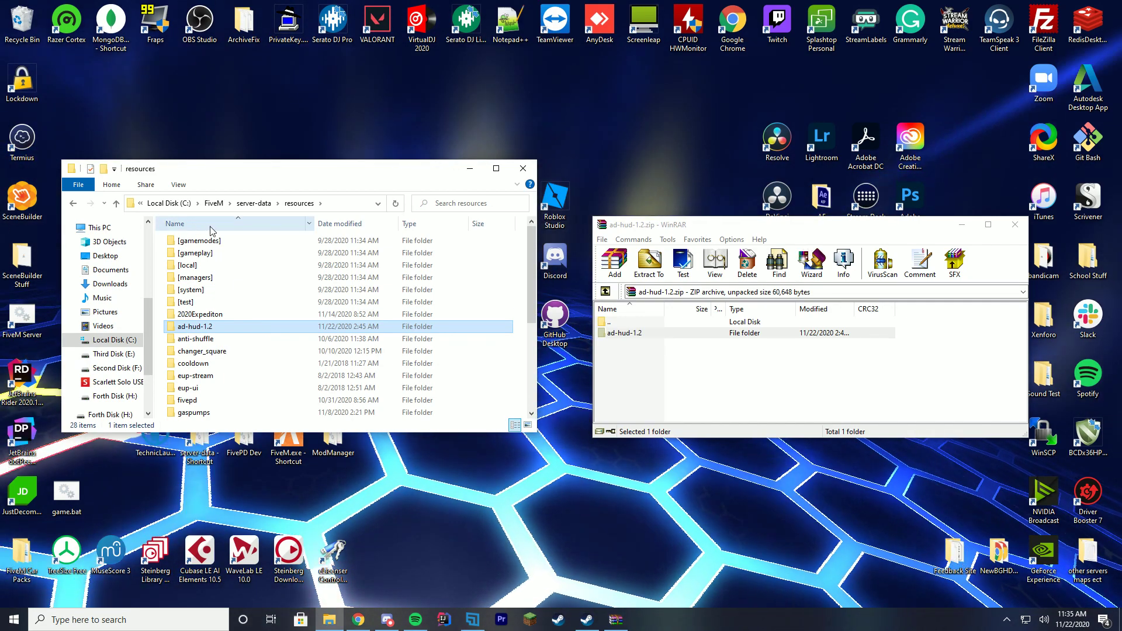
pyautogui.click(254, 203)
# - Add an 'ensure ad-hud-1.2' line to server.cfg in Notepad++, save, and close it
pyautogui.click(192, 350)
pyautogui.rightClick(275, 350)
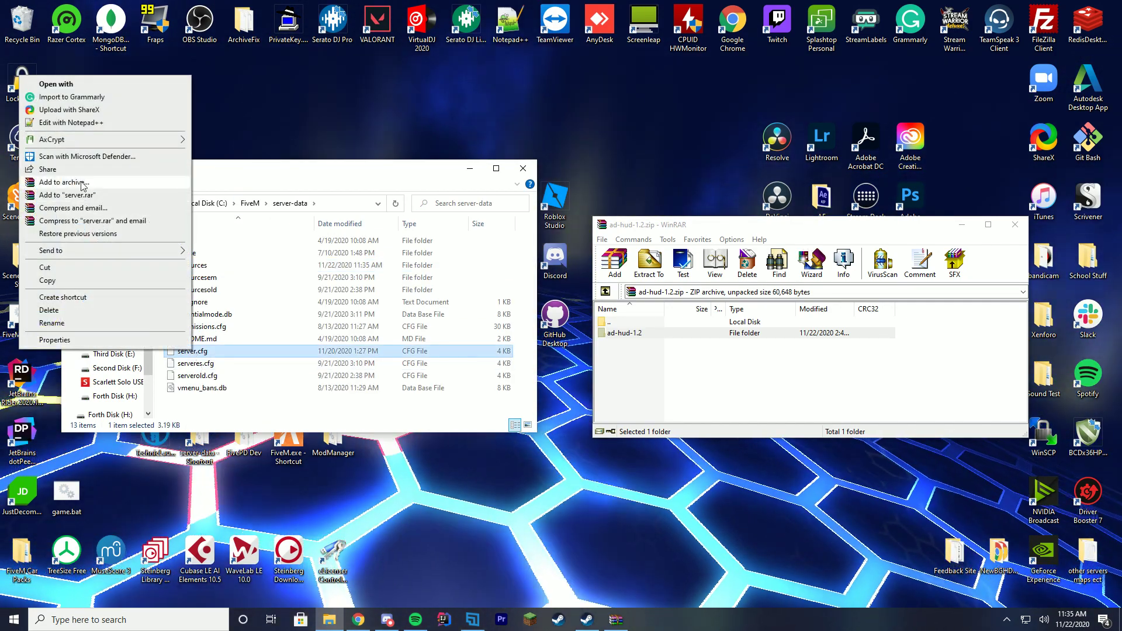
pyautogui.click(77, 130)
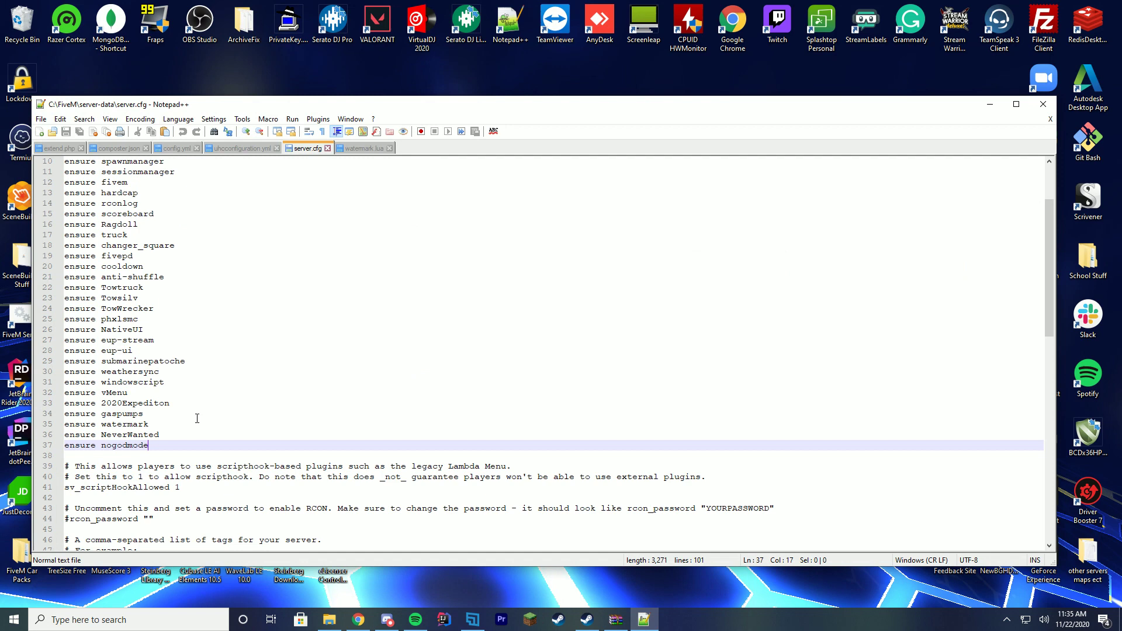
pyautogui.write('ensure ad-hud-1.2')
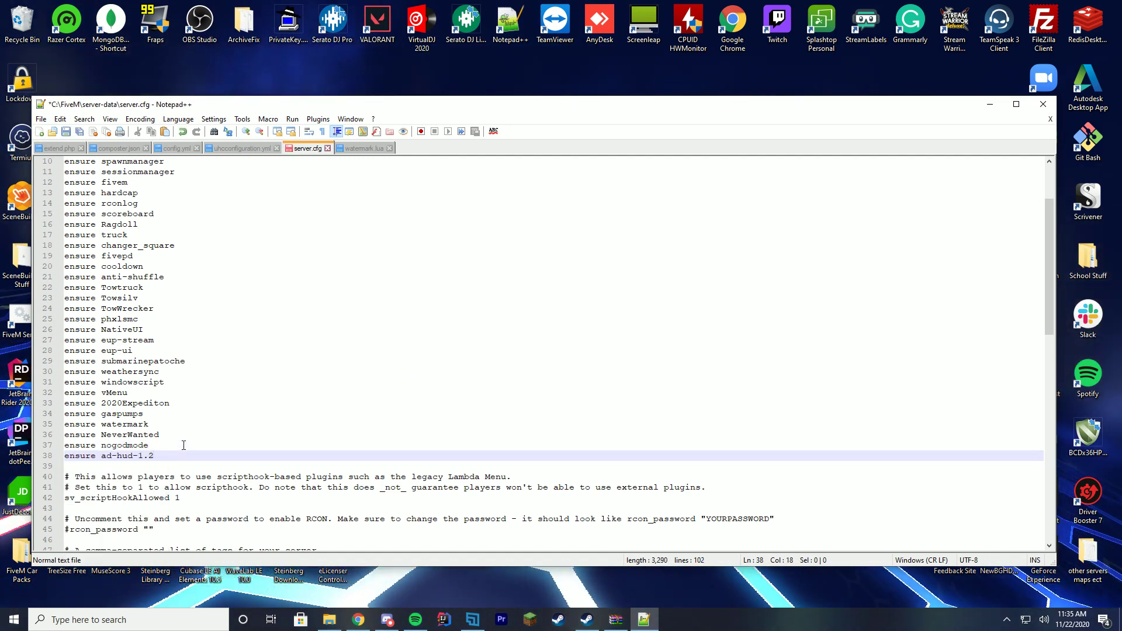
pyautogui.hotkey('ctrl', 's')
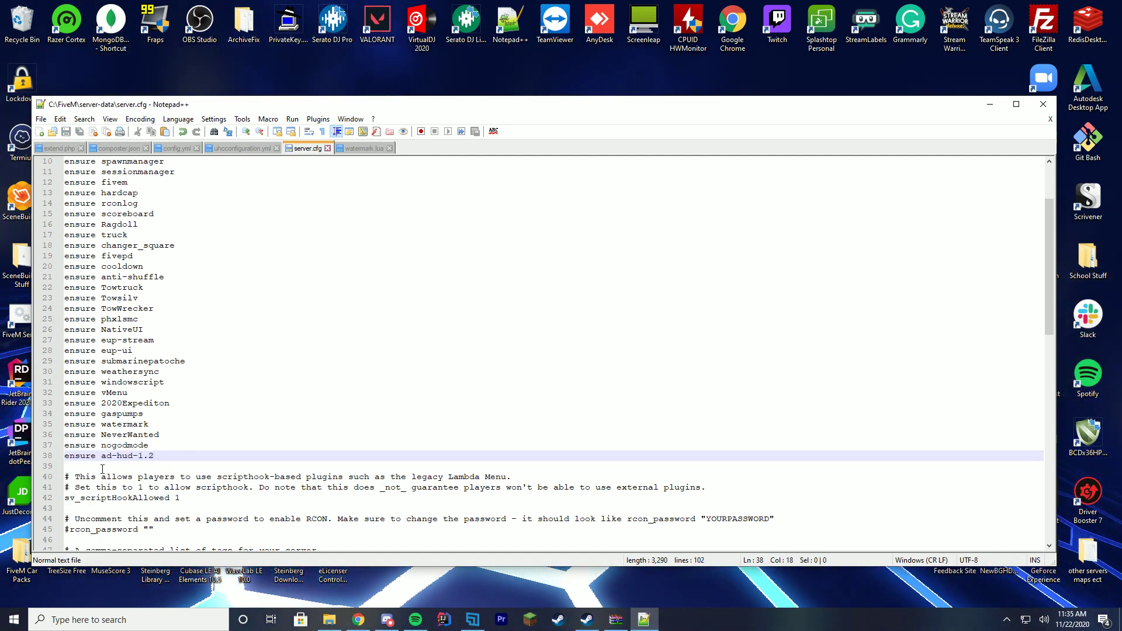
pyautogui.hotkey('shift', 'Down')
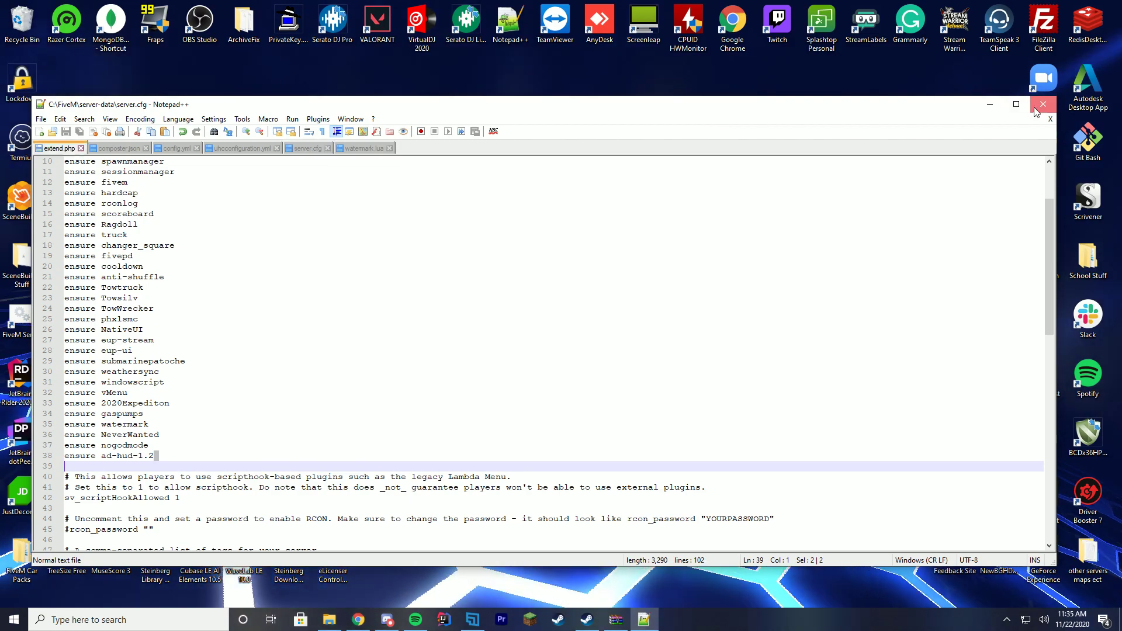
pyautogui.click(1043, 104)
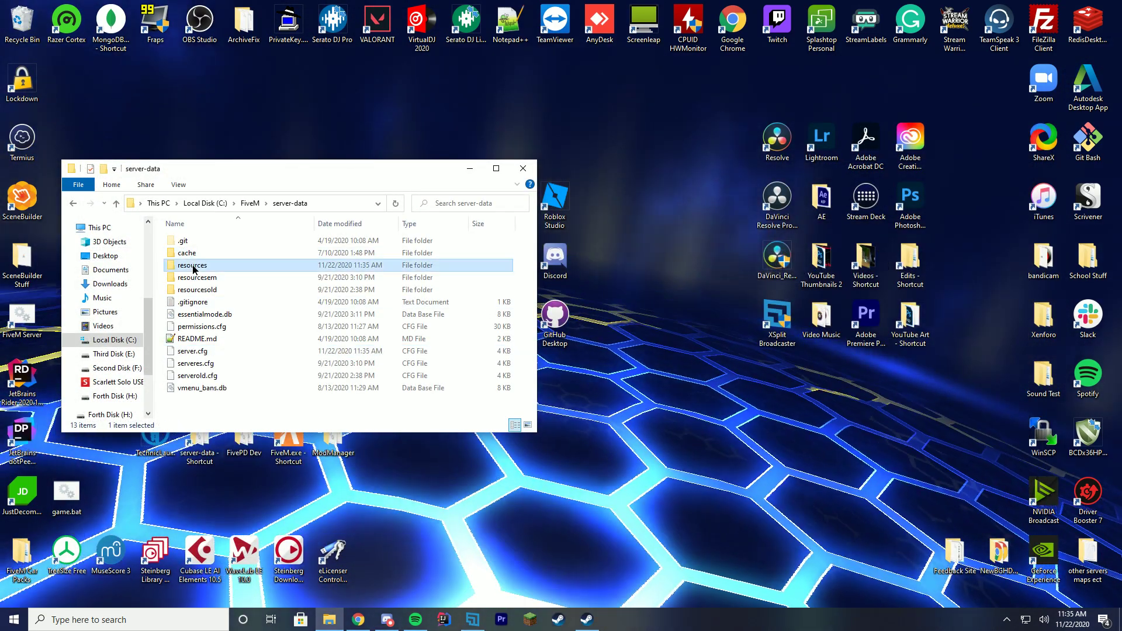
# - Open resources\ad-hud-1.2\config.lua in Notepad++
pyautogui.doubleClick(196, 265)
pyautogui.click(209, 327)
pyautogui.doubleClick(209, 327)
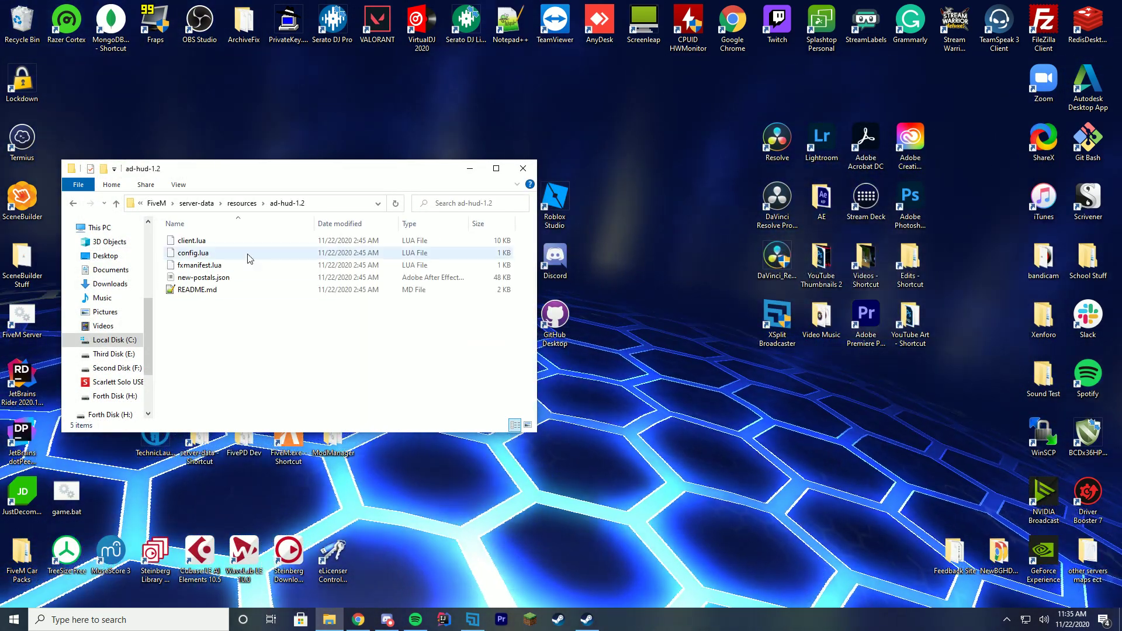
pyautogui.rightClick(199, 253)
pyautogui.click(133, 303)
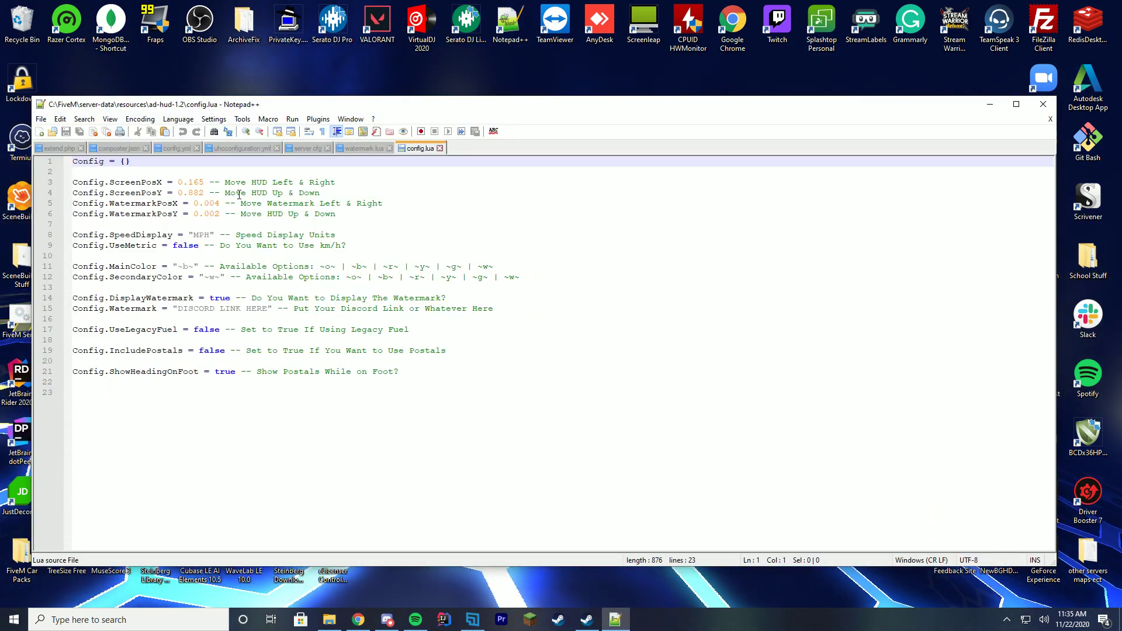
# - Set Config.DisplayWatermark to false
pyautogui.click(352, 184)
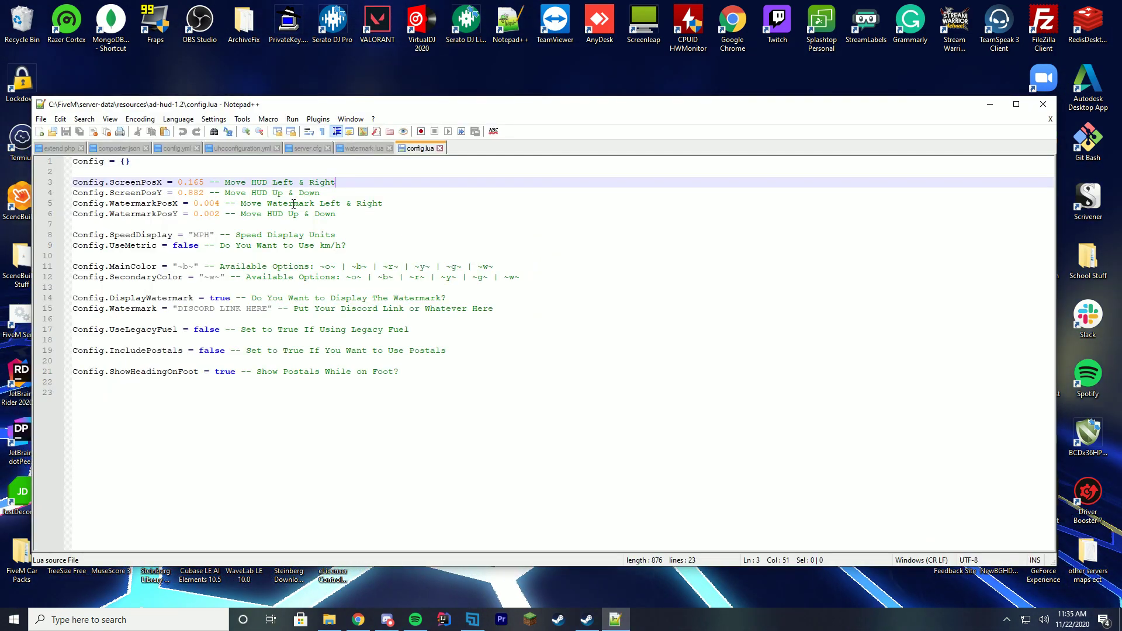
pyautogui.click(276, 246)
pyautogui.click(341, 244)
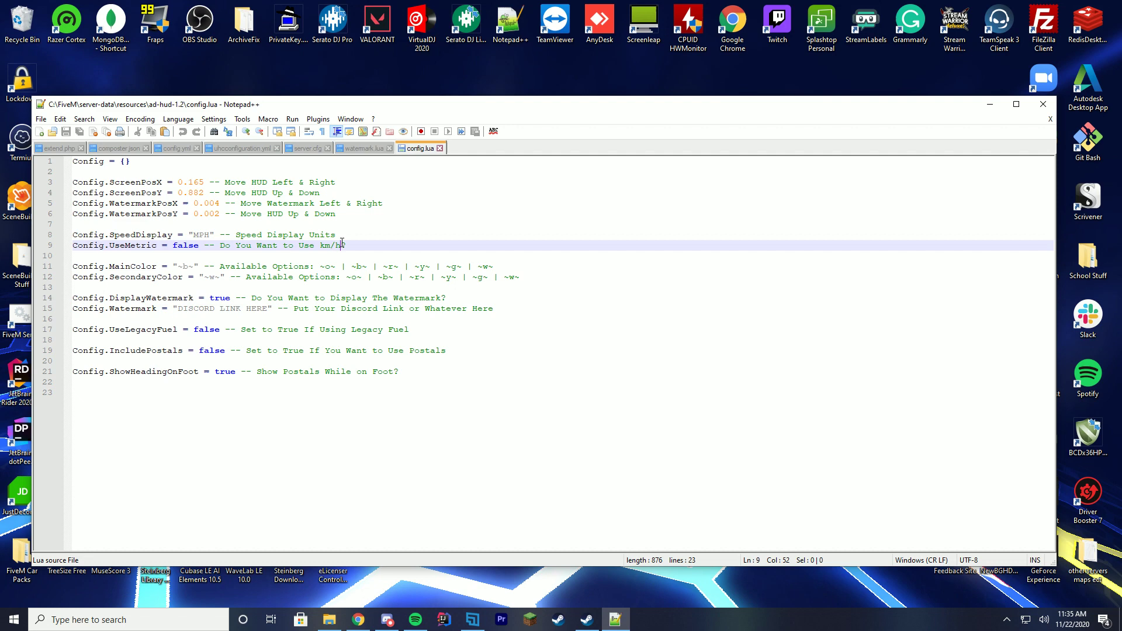
pyautogui.click(362, 303)
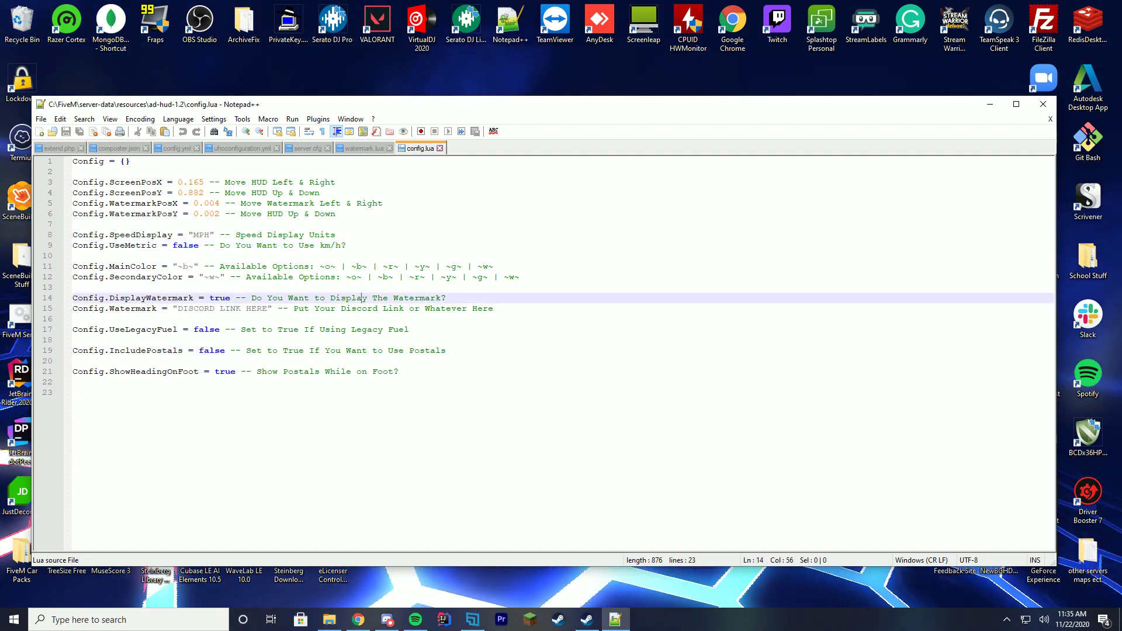
pyautogui.doubleClick(221, 298)
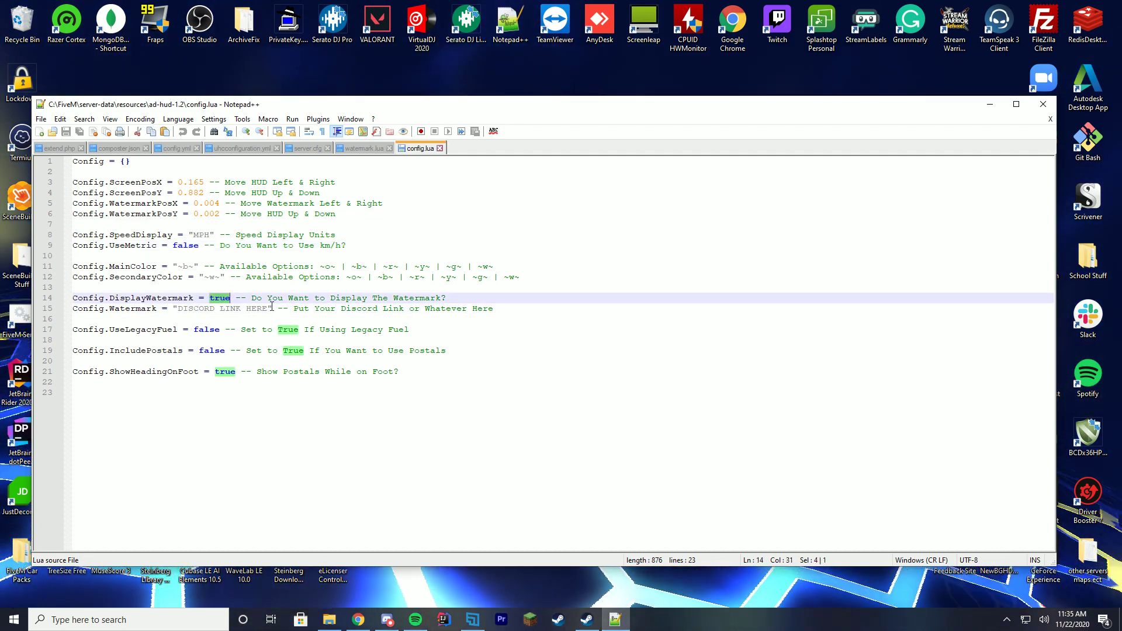
pyautogui.write('false')
pyautogui.click(353, 278)
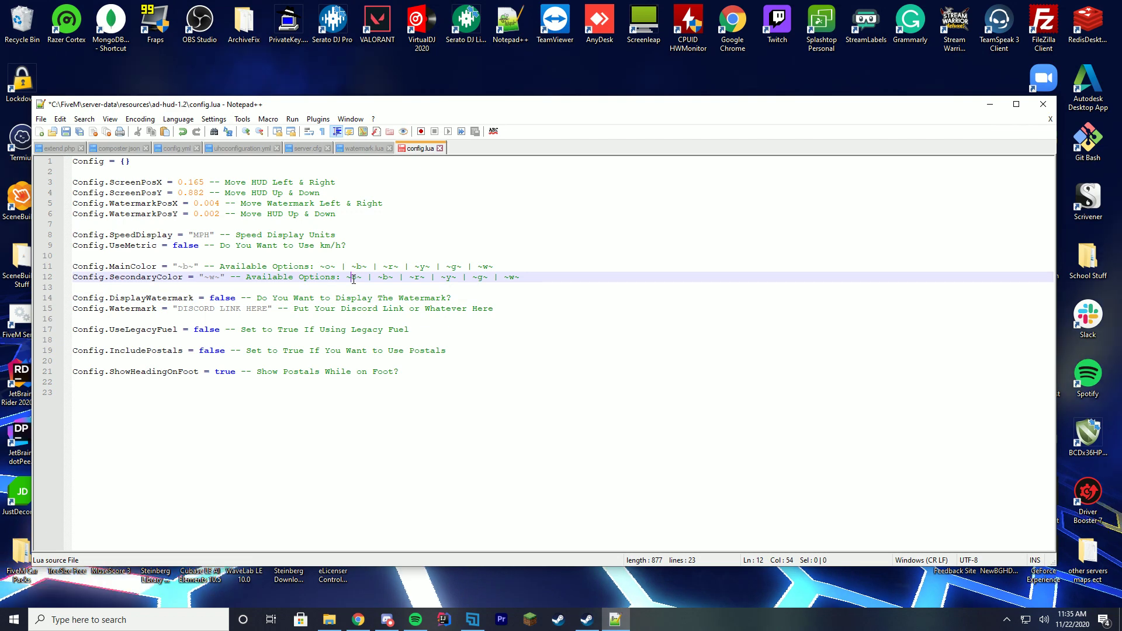
# - Set Config.IncludePostals to true and save config.lua
pyautogui.click(216, 330)
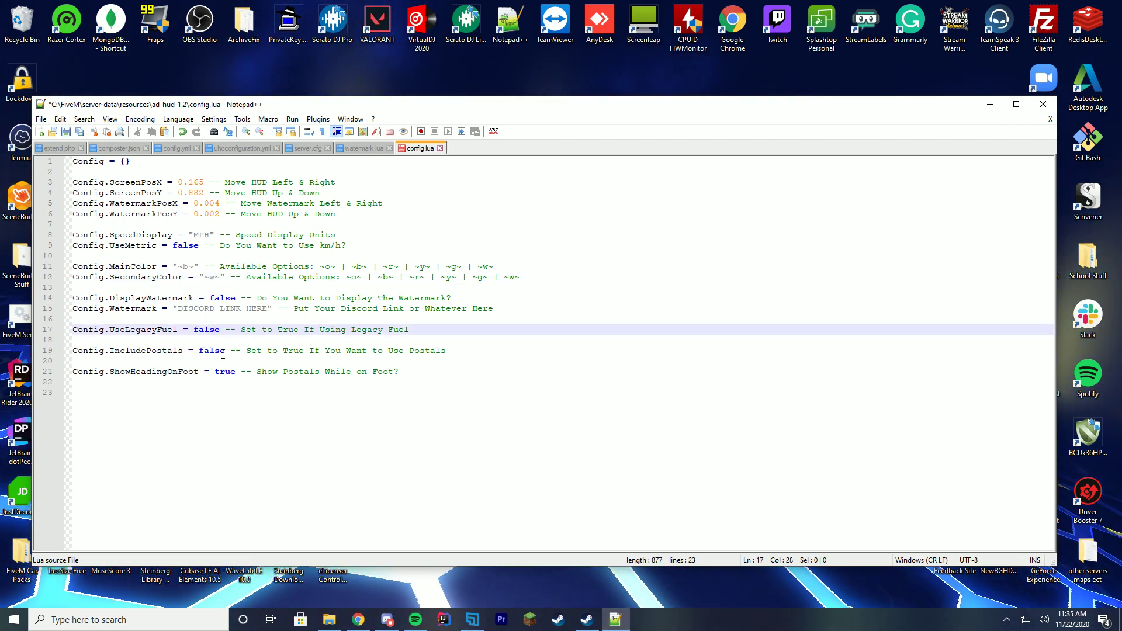
pyautogui.doubleClick(219, 352)
pyautogui.write('true')
pyautogui.click(474, 360)
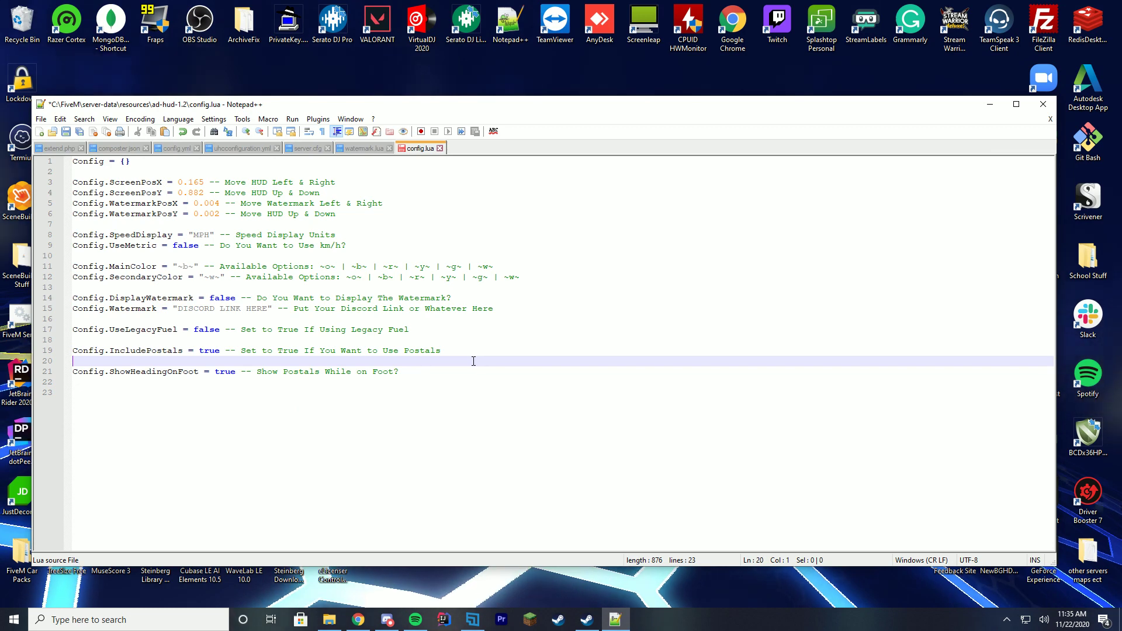
pyautogui.click(401, 372)
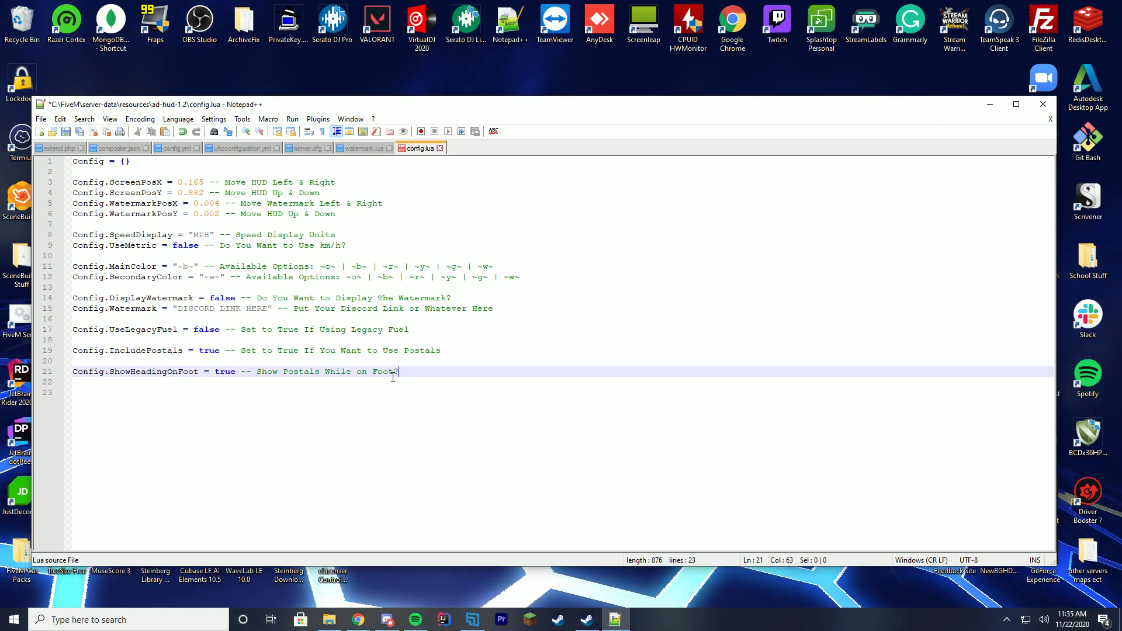
pyautogui.hotkey('ctrl', 's')
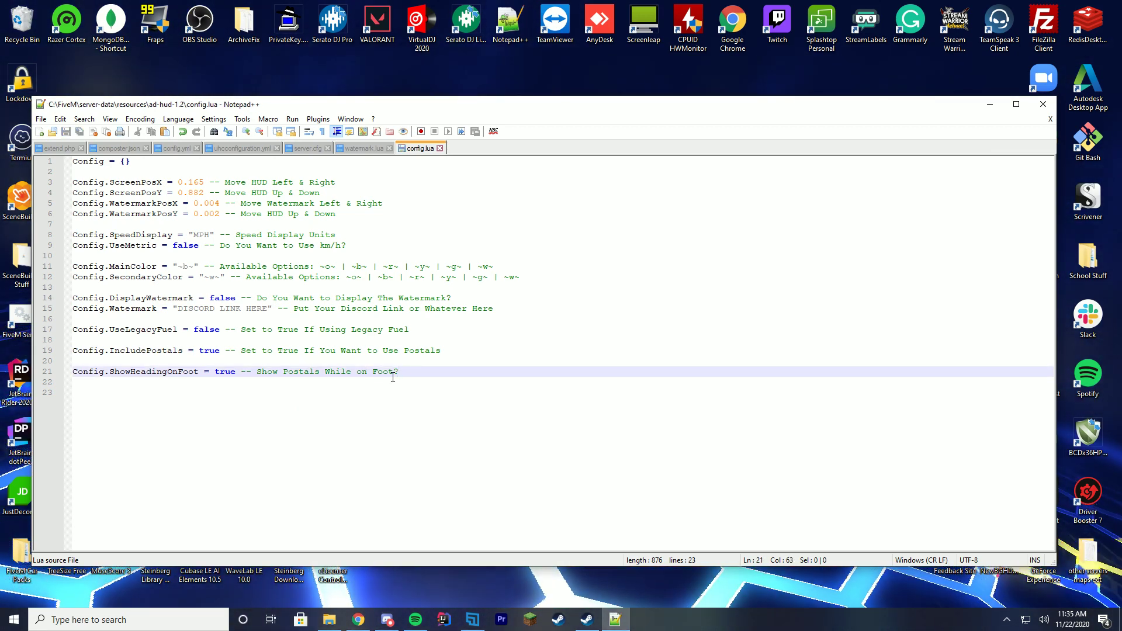
# - Launch the FiveM server, confirm ad-hud-1.2 starts in the console, then minimize it
pyautogui.click(1043, 104)
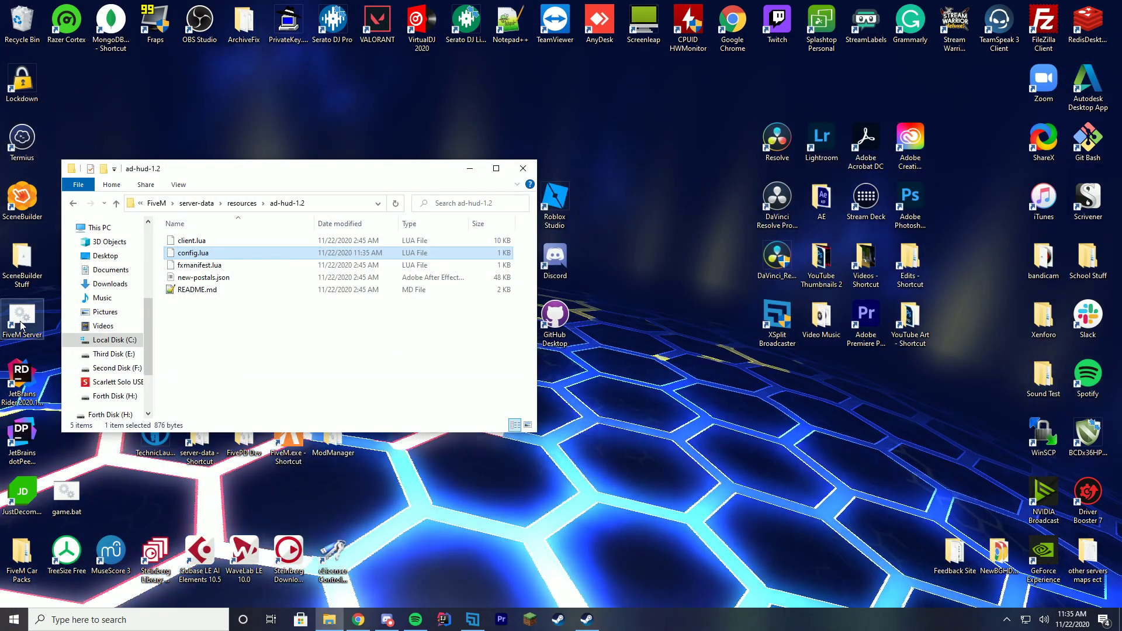
pyautogui.doubleClick(21, 322)
pyautogui.moveTo(438, 59); pyautogui.dragTo(677, 91)
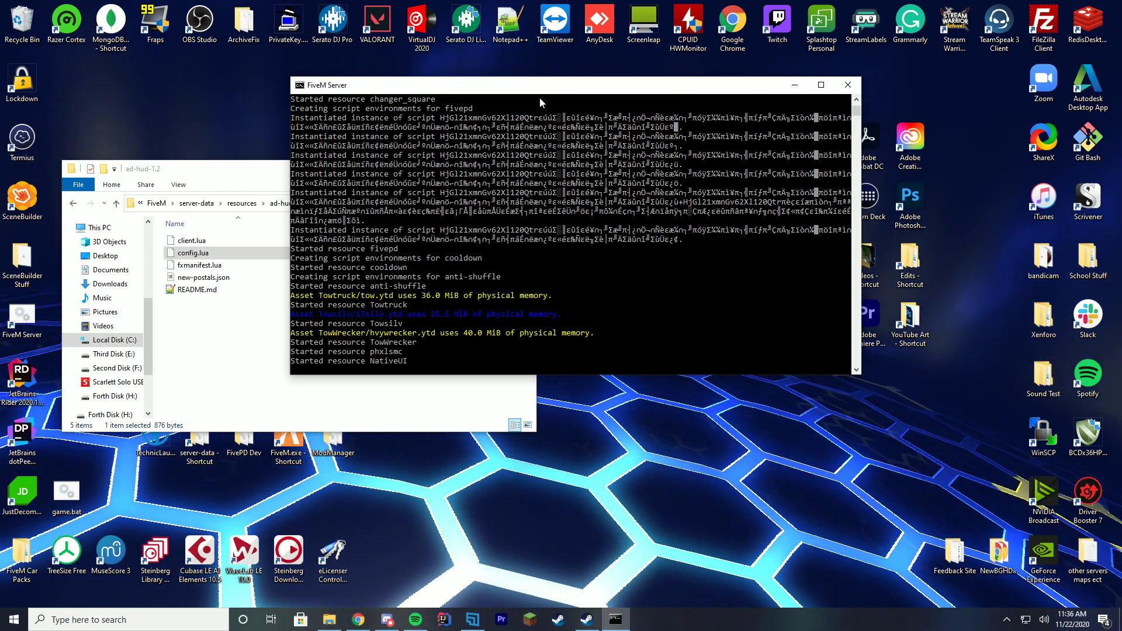
pyautogui.click(821, 85)
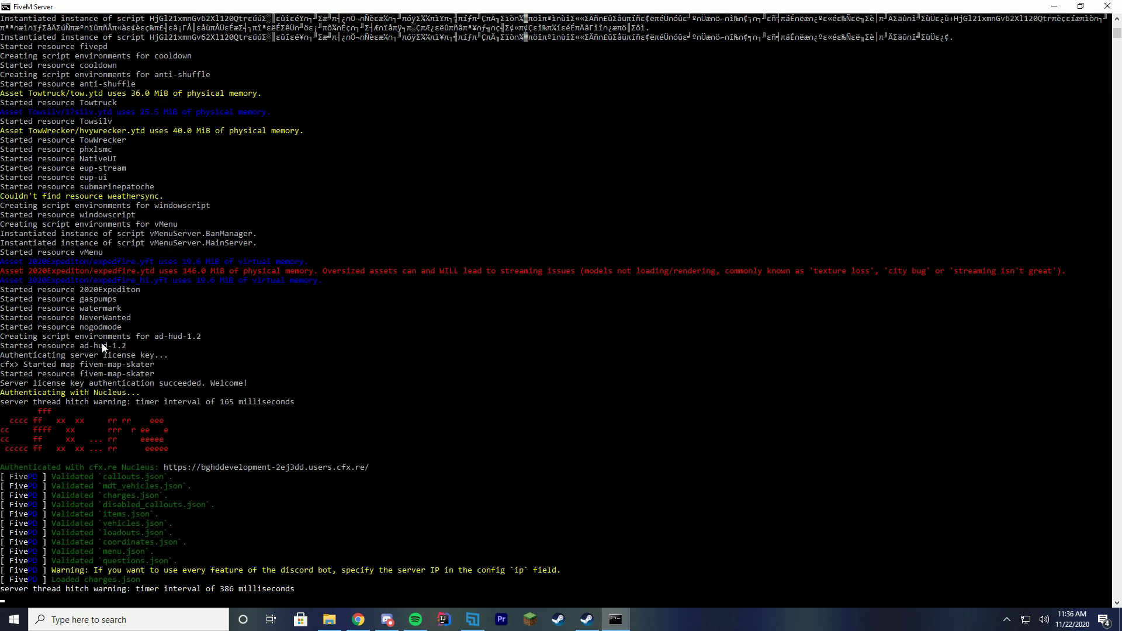
pyautogui.moveTo(500, 2); pyautogui.dragTo(483, 69)
pyautogui.click(693, 71)
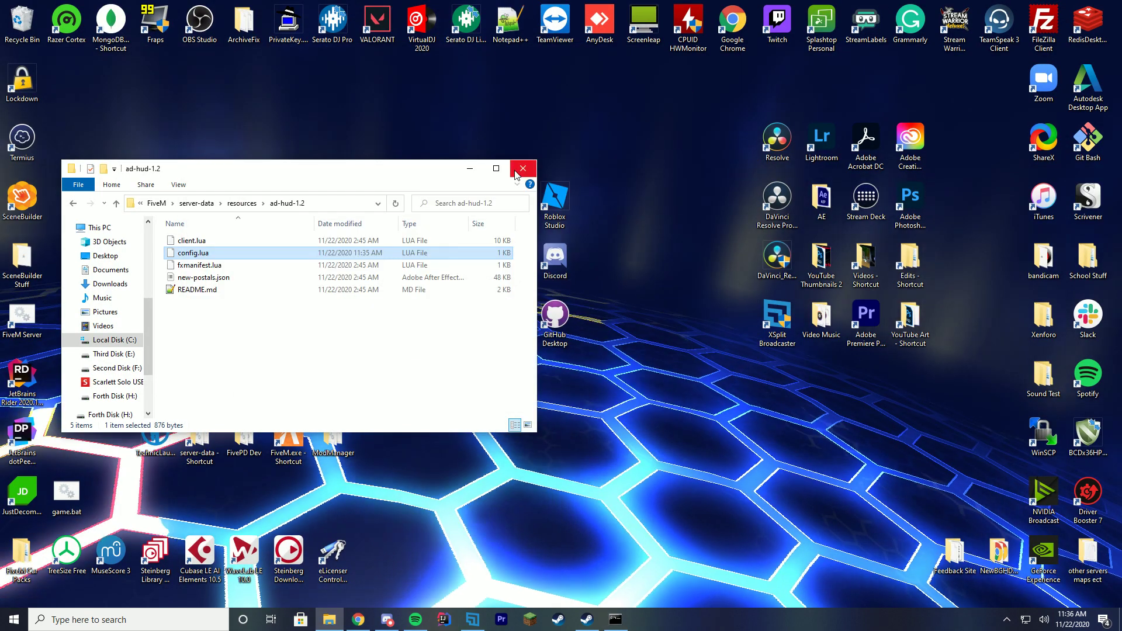
pyautogui.click(476, 170)
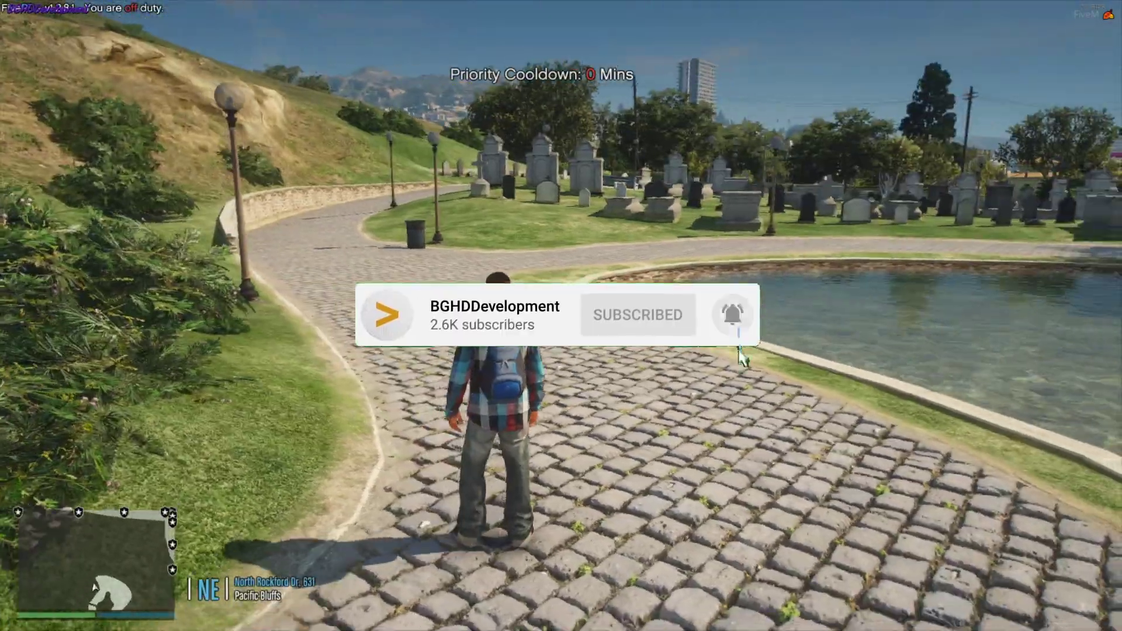
# - Spawn a police cruiser in game and start driving it
pyautogui.press('w')
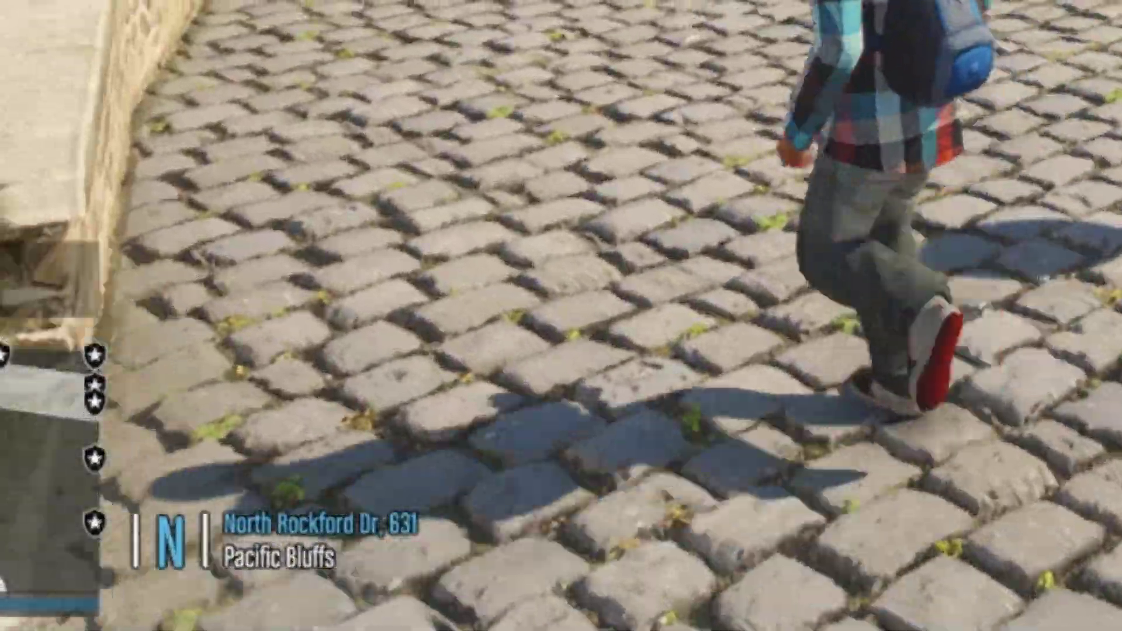
pyautogui.press('t')
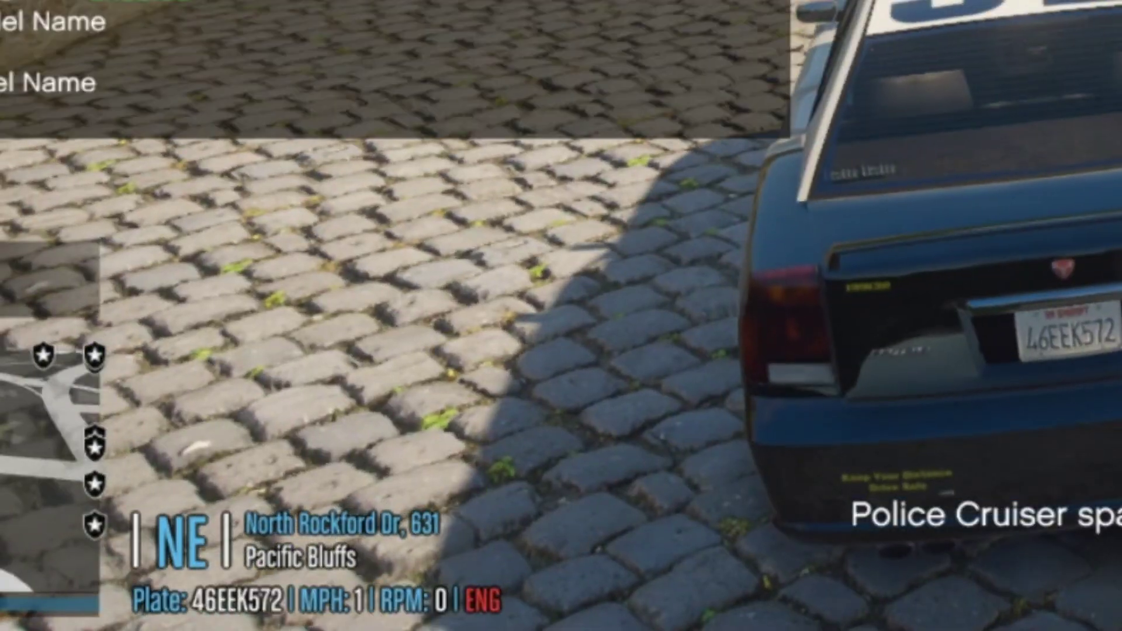
pyautogui.press('w')
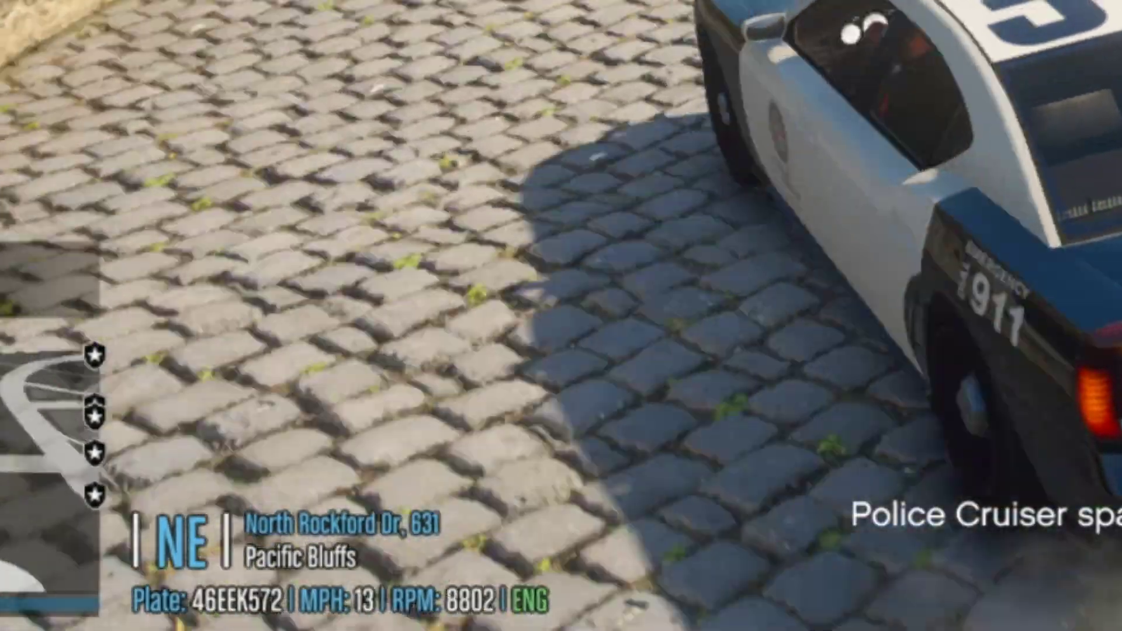
pyautogui.press('d')
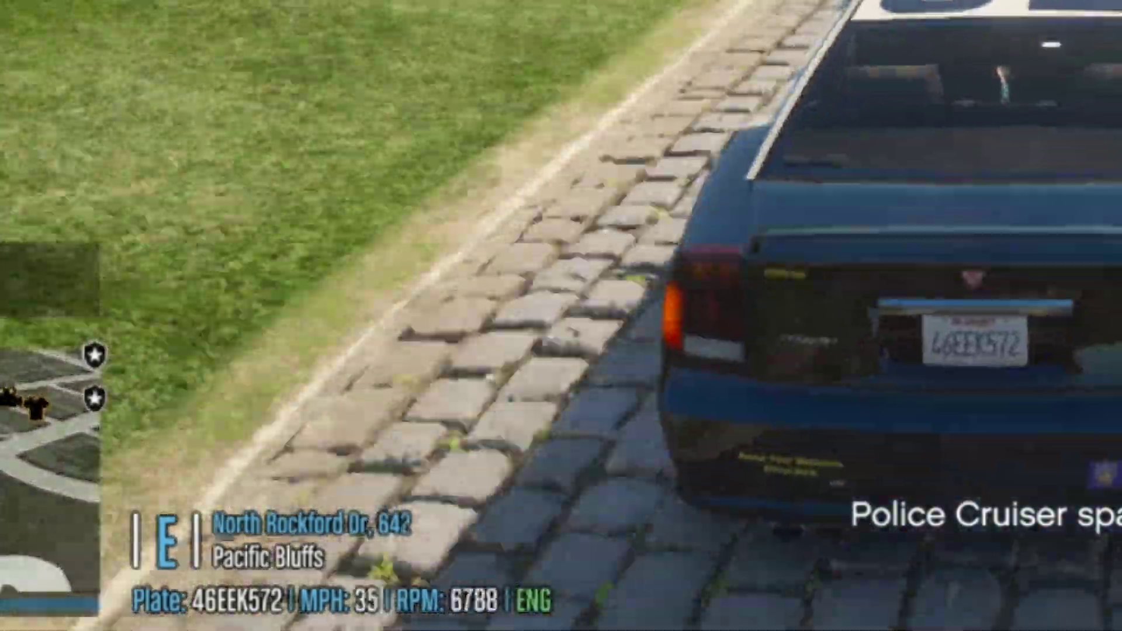
# - Drive the cruiser across the grass into the parking lot, watching heading, street and speed update
pyautogui.press('a')
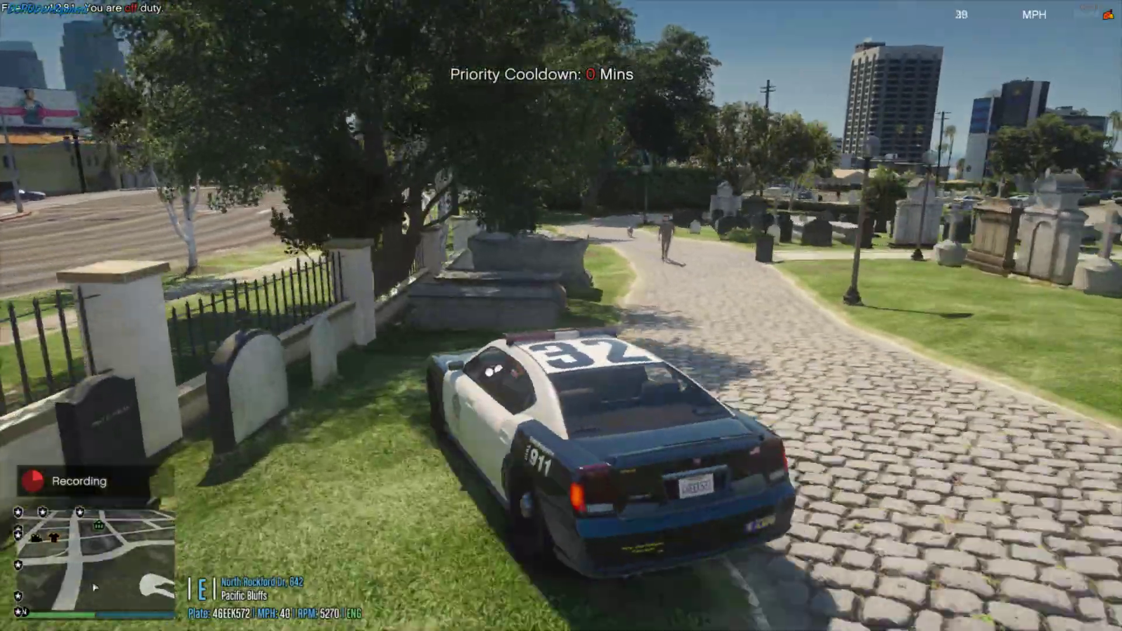
pyautogui.press('s')
pyautogui.press('s')
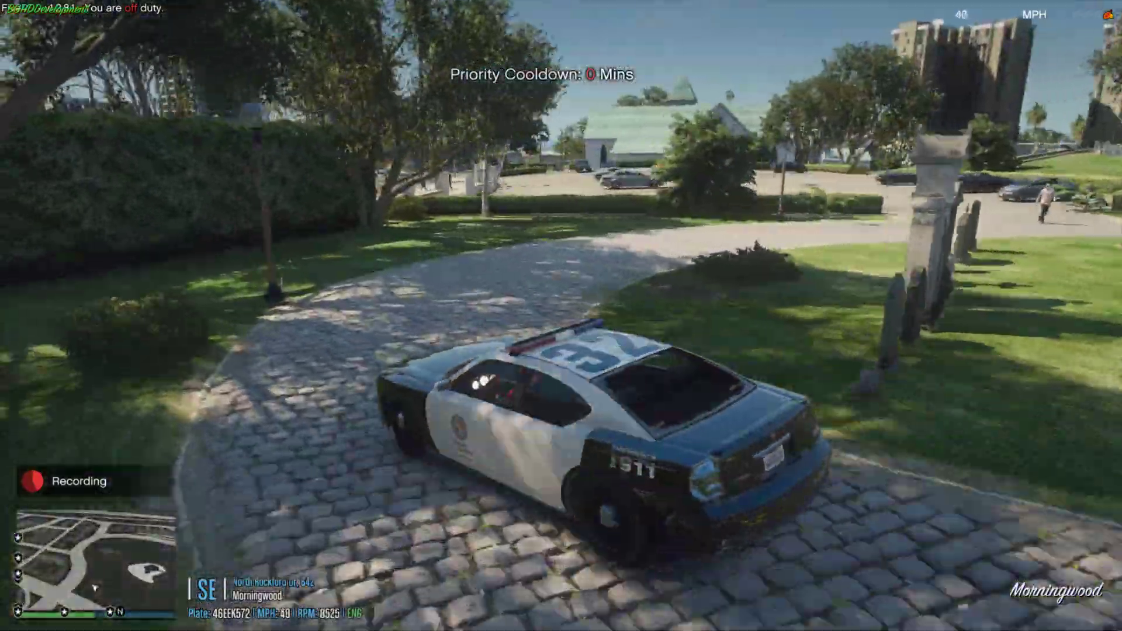
pyautogui.press('d')
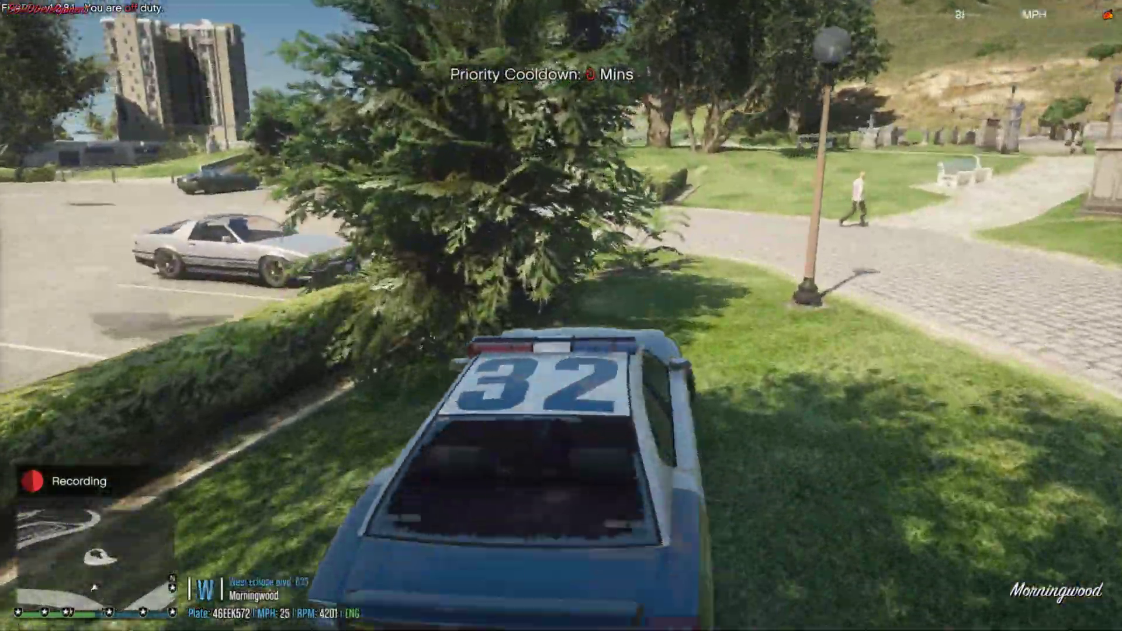
pyautogui.press('a')
pyautogui.press('w')
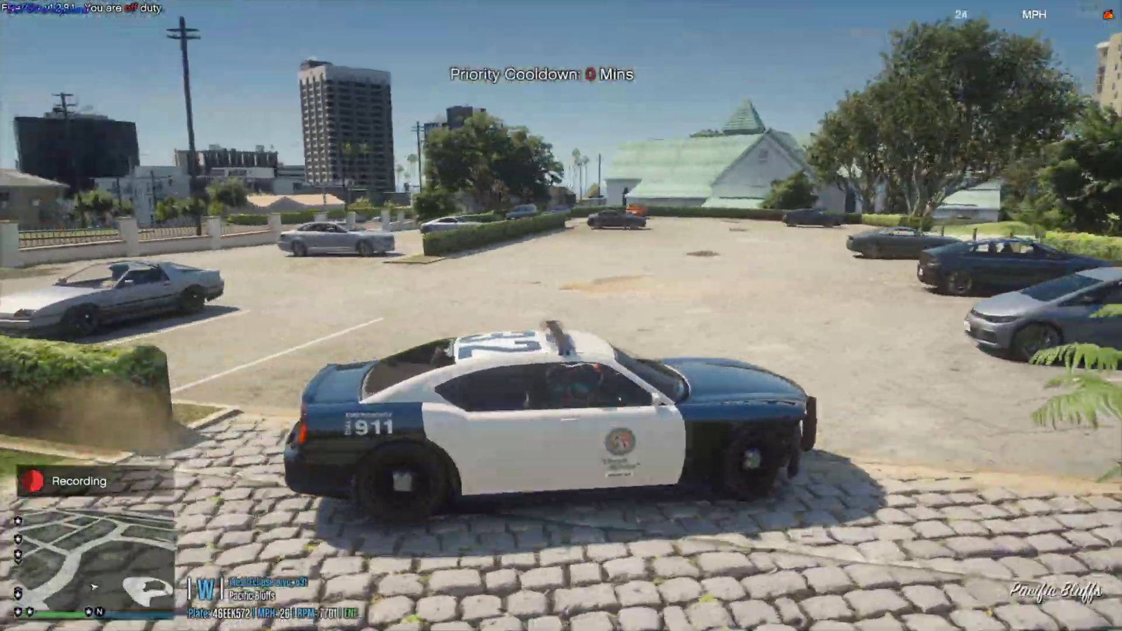
pyautogui.press('w')
pyautogui.press('a')
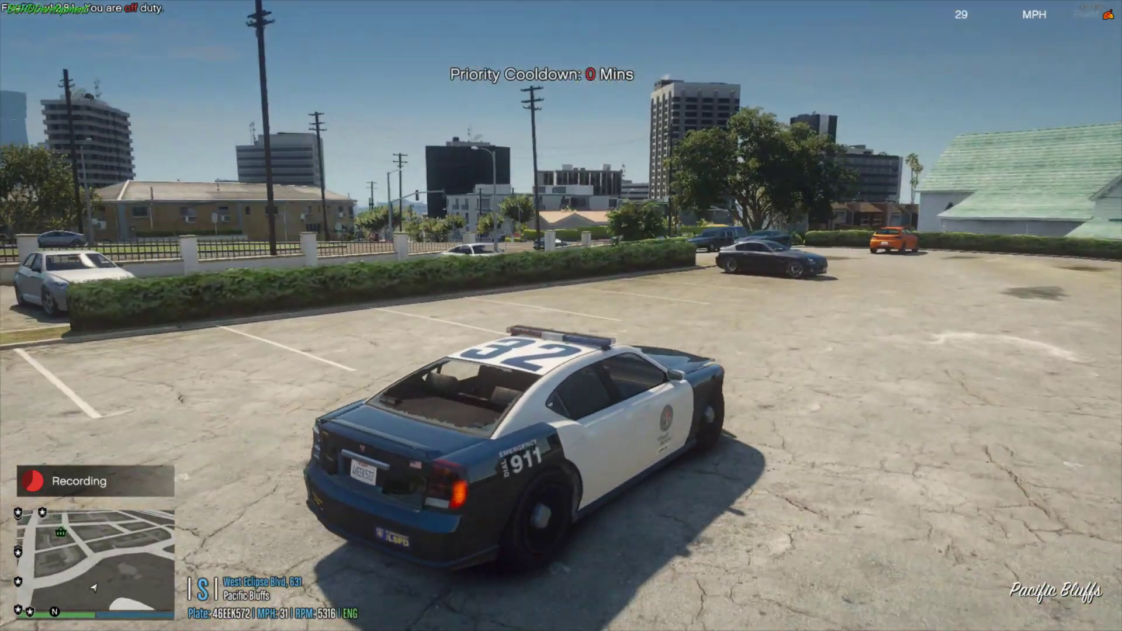